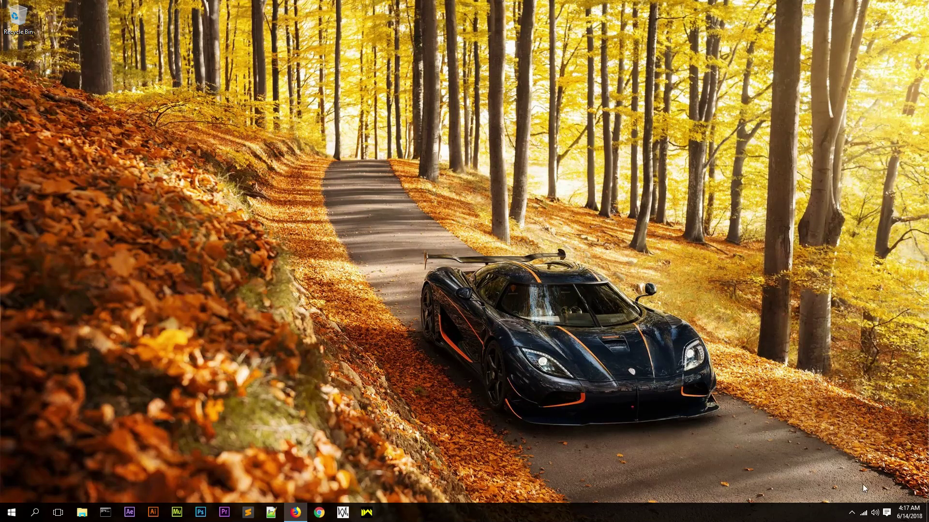
Step: Review the High Definition Audio speakers and USB PnP Sound Device among the playback devices
{"action": "right_click", "coordinate": [875, 515]}
{"action": "left_click", "coordinate": [851, 473]}
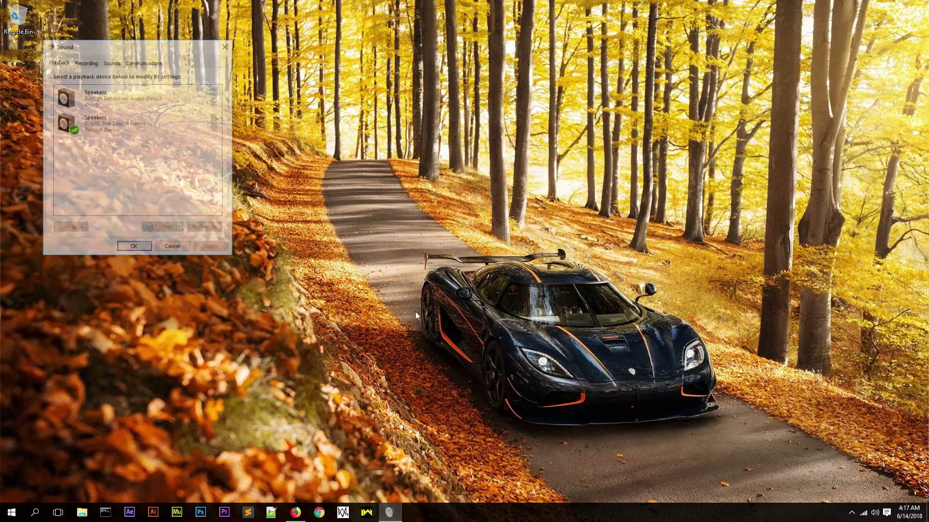
{"action": "left_click", "coordinate": [124, 106]}
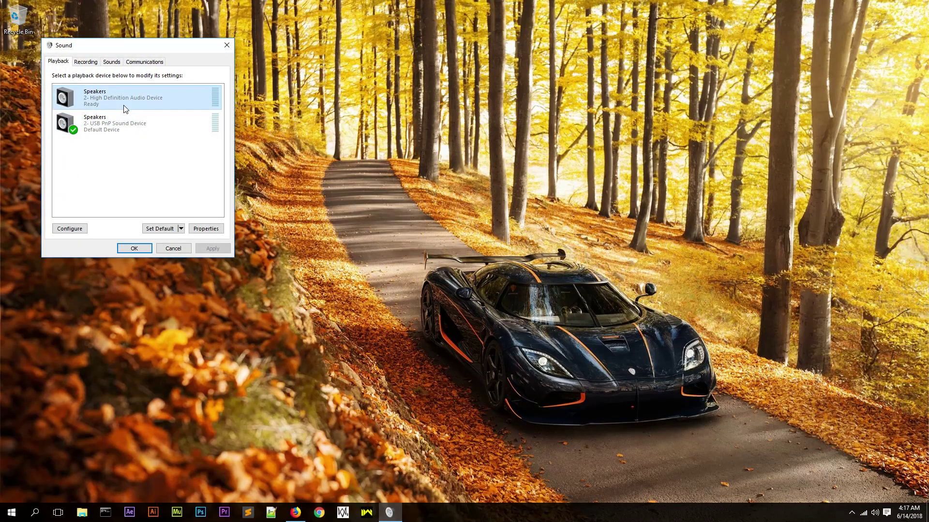
{"action": "left_click", "coordinate": [177, 127]}
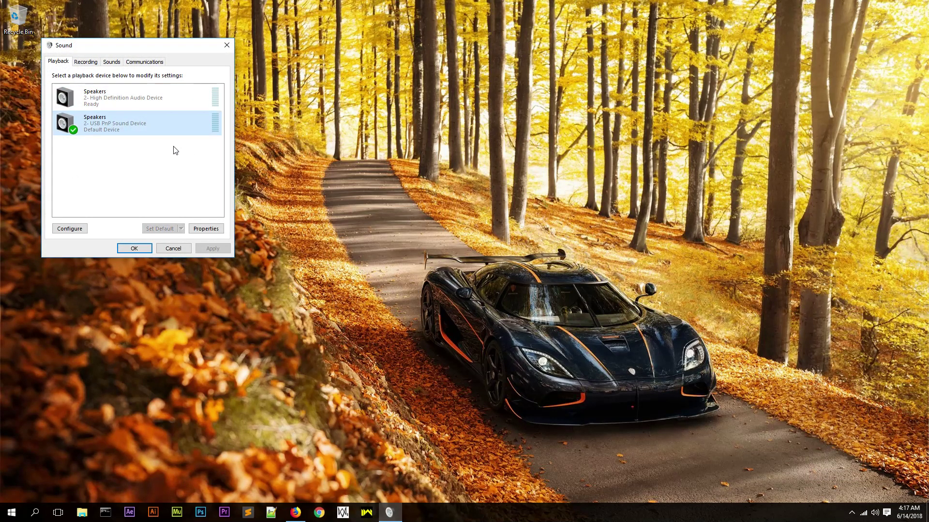
{"action": "left_click", "coordinate": [134, 248]}
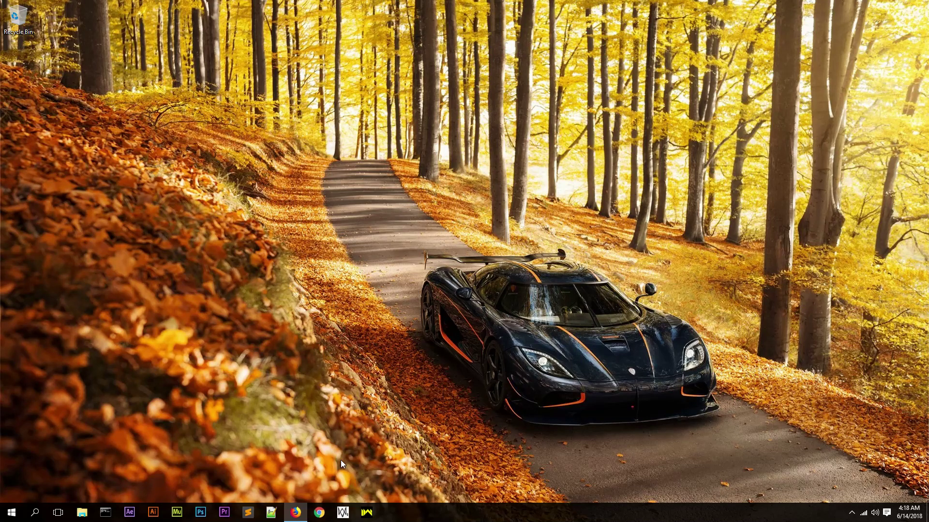
Step: Search Google for 'voicemeeter' in Firefox and open the official VB-Audio Voicemeeter page
{"action": "mouse_move", "coordinate": [295, 520]}
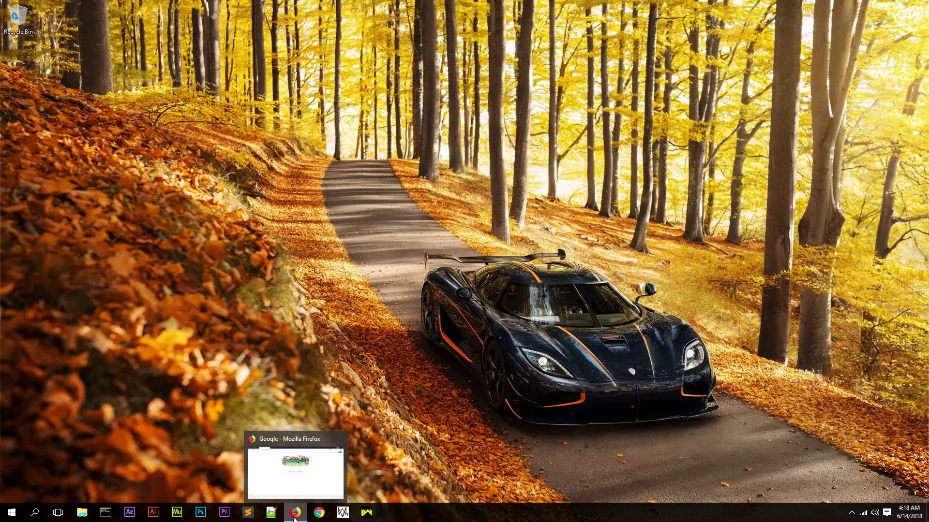
{"action": "left_click", "coordinate": [295, 517]}
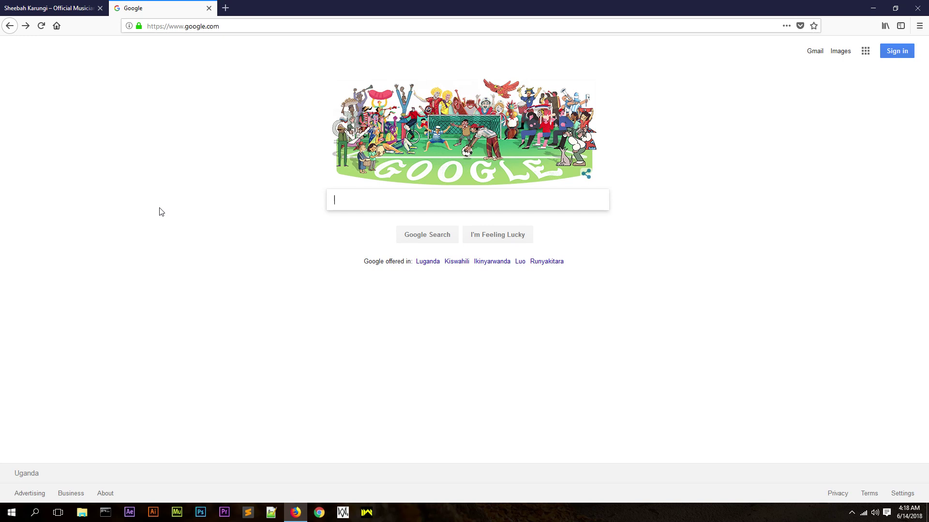
{"action": "type", "text": "voicemeeter"}
{"action": "key", "text": "Return"}
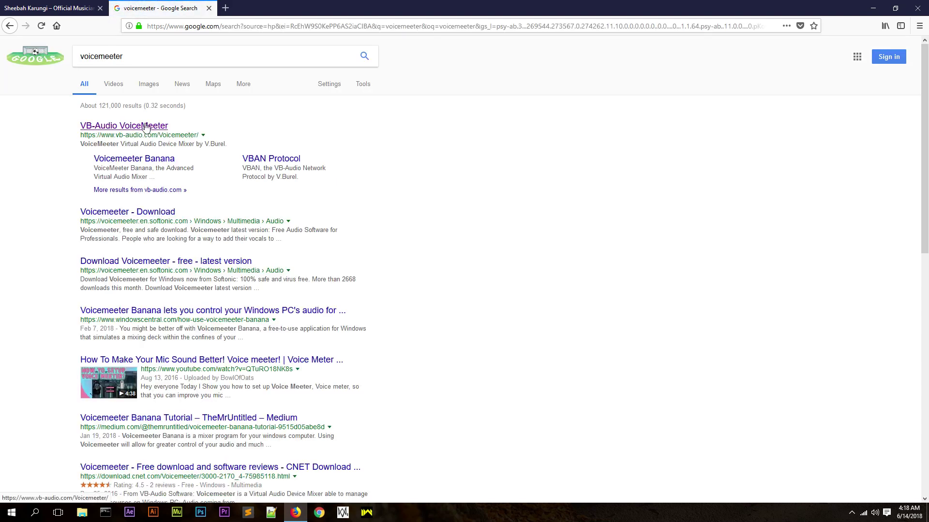
{"action": "left_click", "coordinate": [146, 127]}
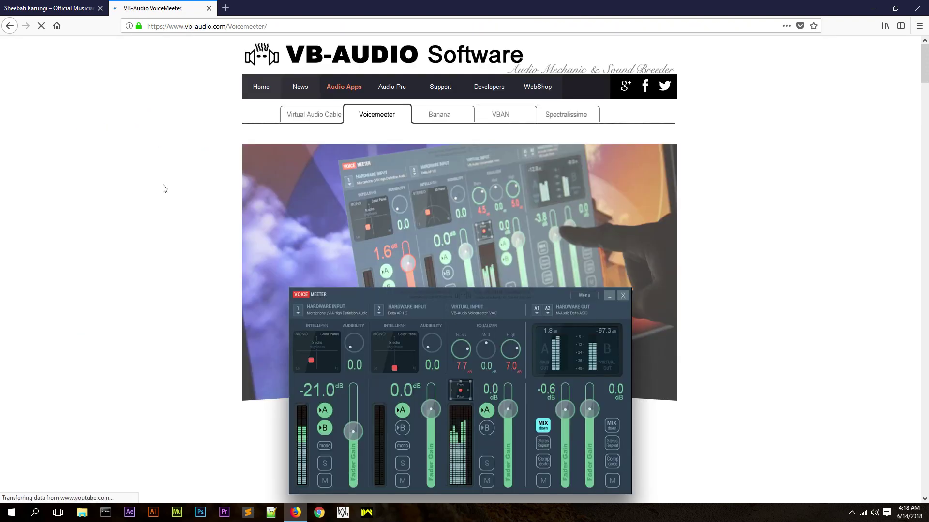
Step: Download and save the Voicemeeter EXE installer, then run VoicemeeterSetup.exe
{"action": "scroll", "coordinate": [161, 193], "scroll_direction": "down", "scroll_amount": 5}
{"action": "scroll", "coordinate": [161, 199], "scroll_direction": "down", "scroll_amount": 7}
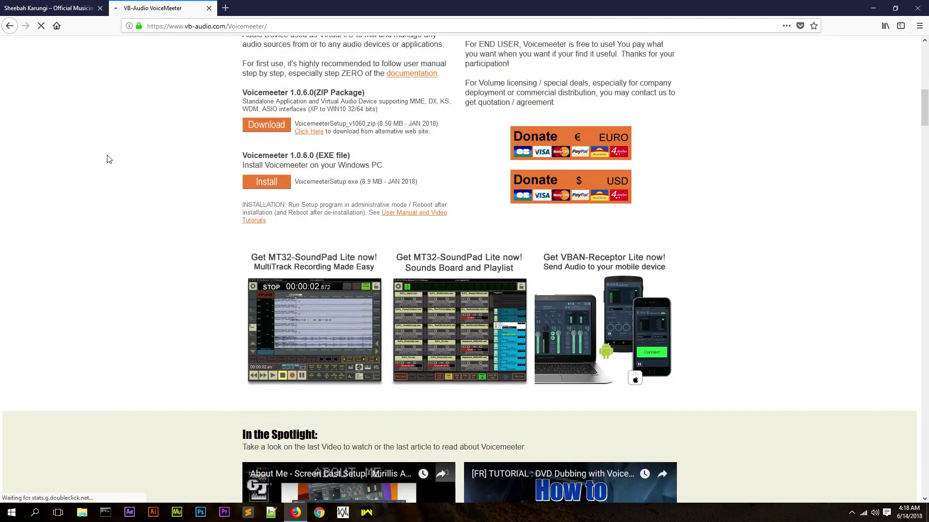
{"action": "left_click", "coordinate": [260, 186]}
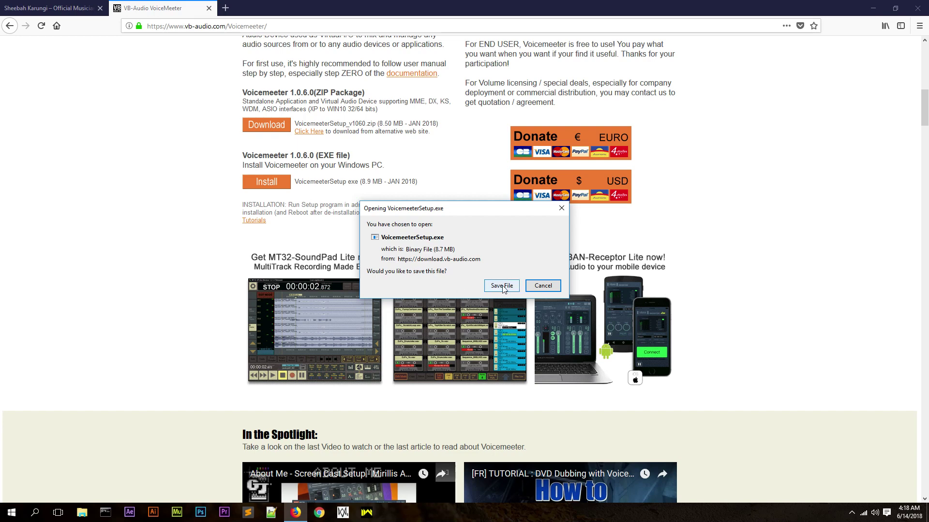
{"action": "left_click", "coordinate": [502, 286]}
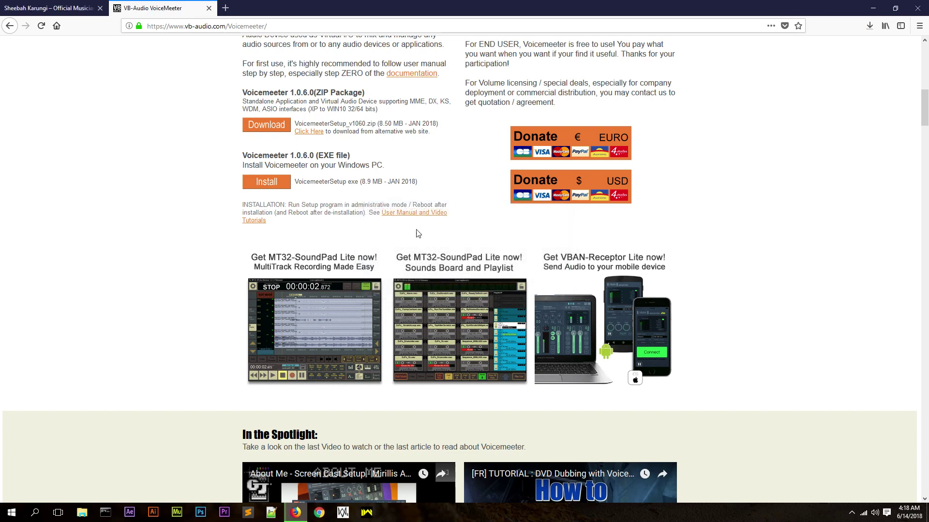
{"action": "left_click", "coordinate": [869, 28]}
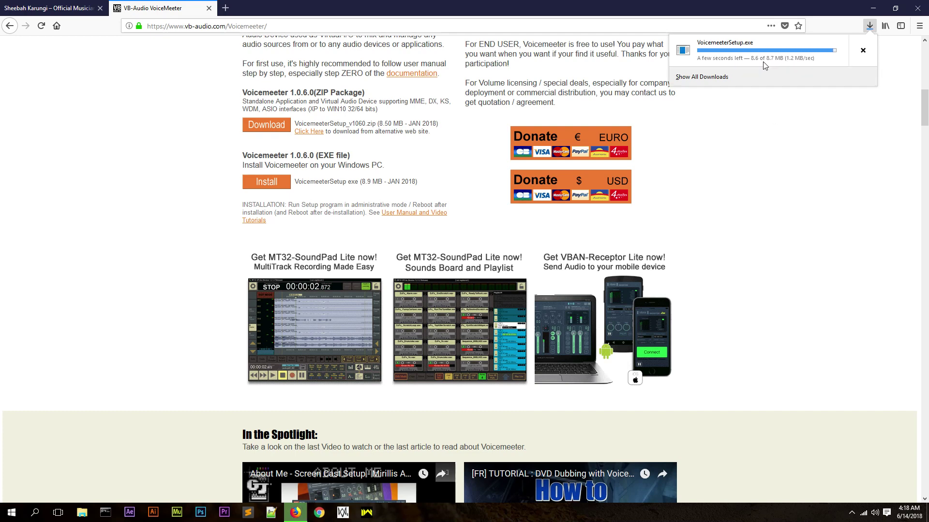
{"action": "left_click", "coordinate": [716, 54]}
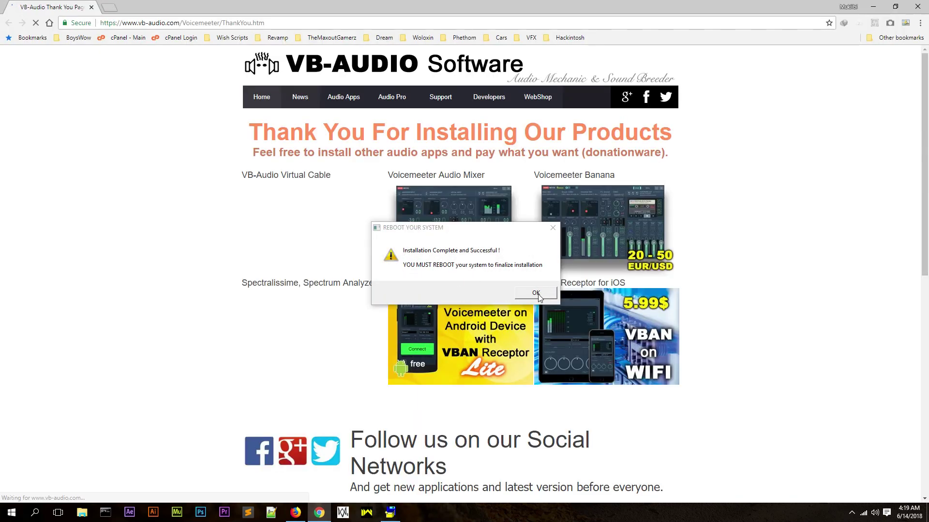
Step: Dismiss the REBOOT YOUR SYSTEM notice and minimize both Chrome and Firefox
{"action": "left_click", "coordinate": [536, 294]}
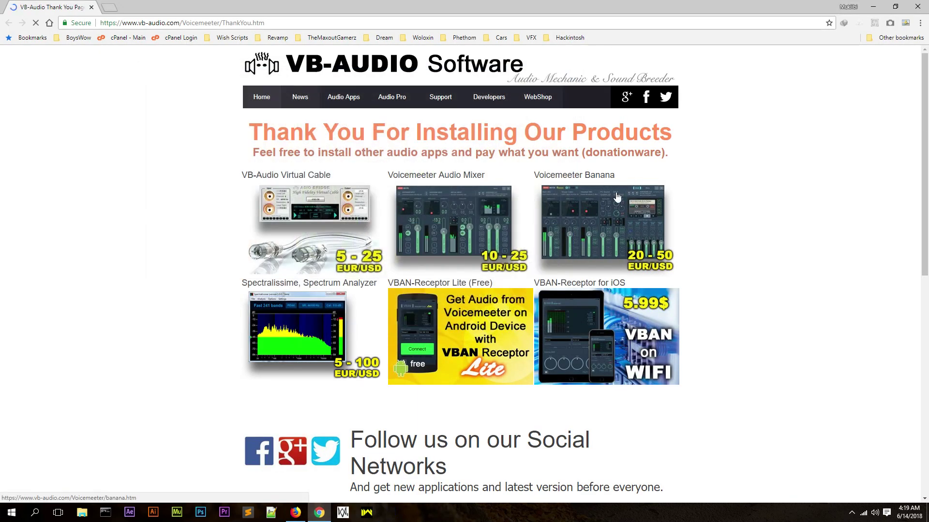
{"action": "left_click", "coordinate": [874, 9]}
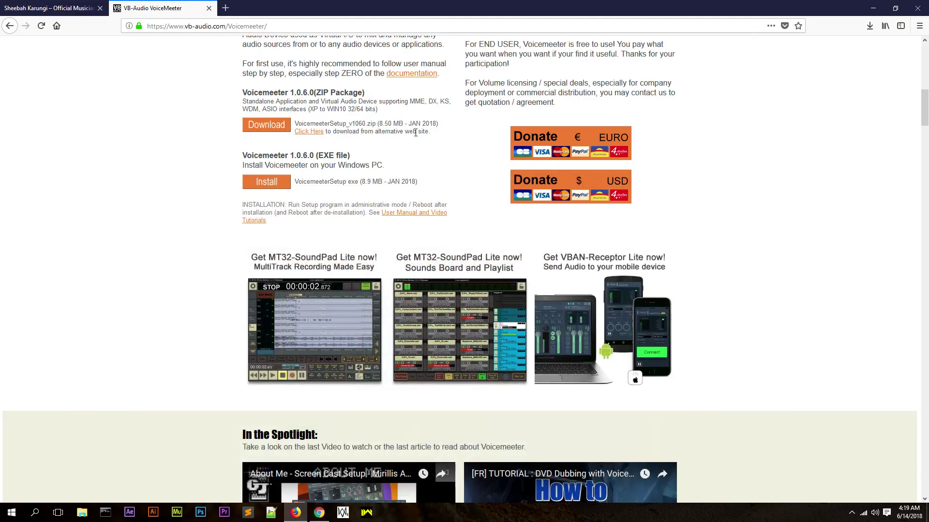
{"action": "left_click", "coordinate": [873, 8]}
Step: Launch Voicemeeter from a Start search for 'voice' and move its window up and left
{"action": "left_click", "coordinate": [11, 512]}
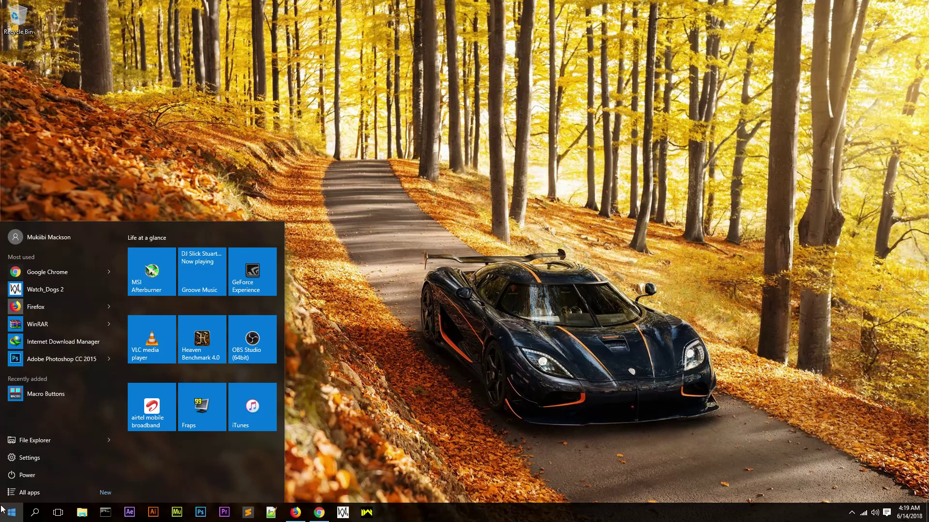
{"action": "type", "text": "voice"}
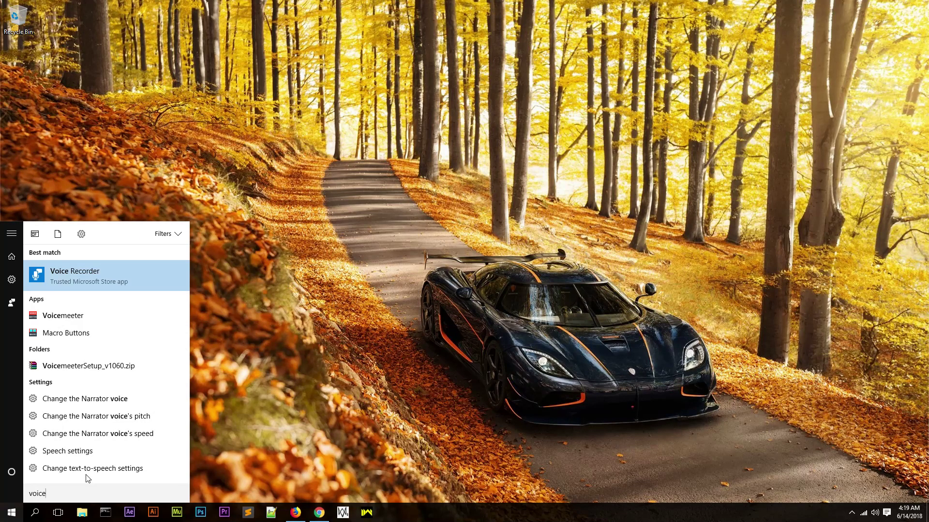
{"action": "left_click", "coordinate": [55, 317]}
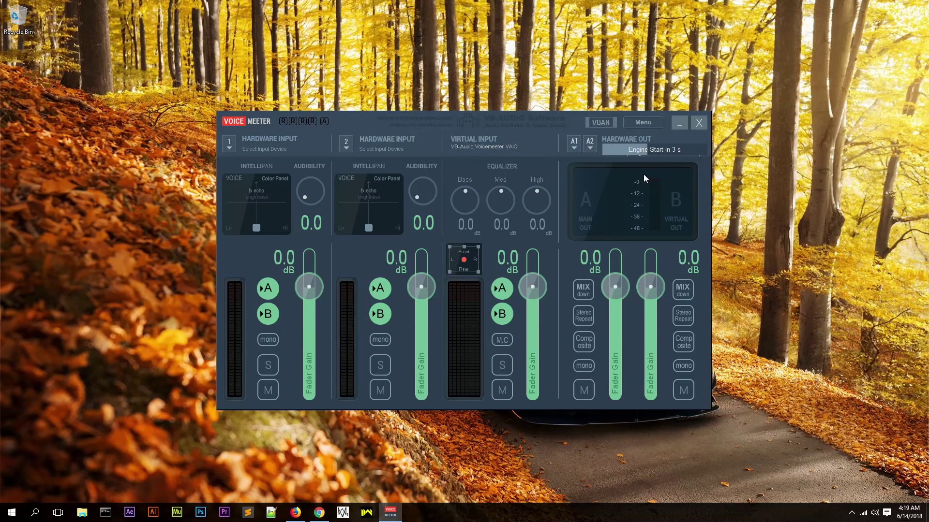
{"action": "left_click_drag", "start_coordinate": [350, 121], "coordinate": [325, 56]}
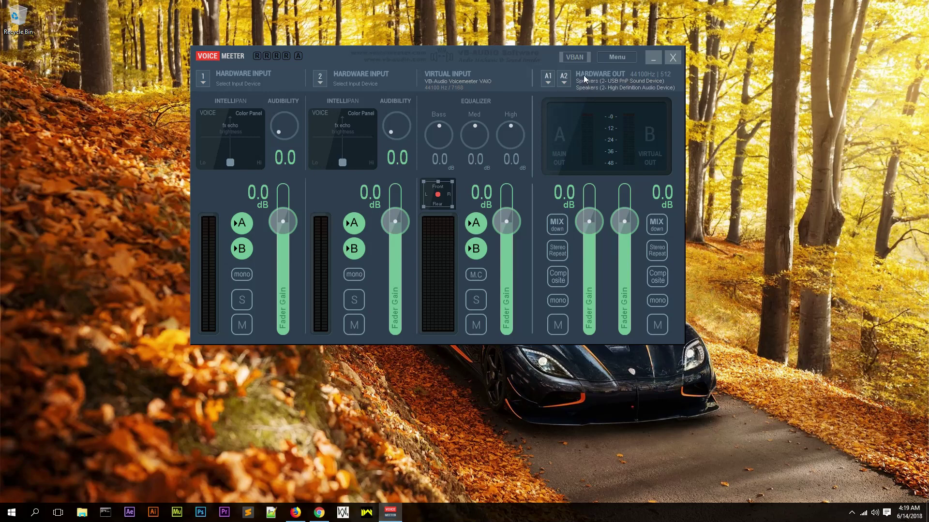
Step: Remove the device selection from output A2 after trying the High Definition speakers
{"action": "left_click", "coordinate": [564, 77]}
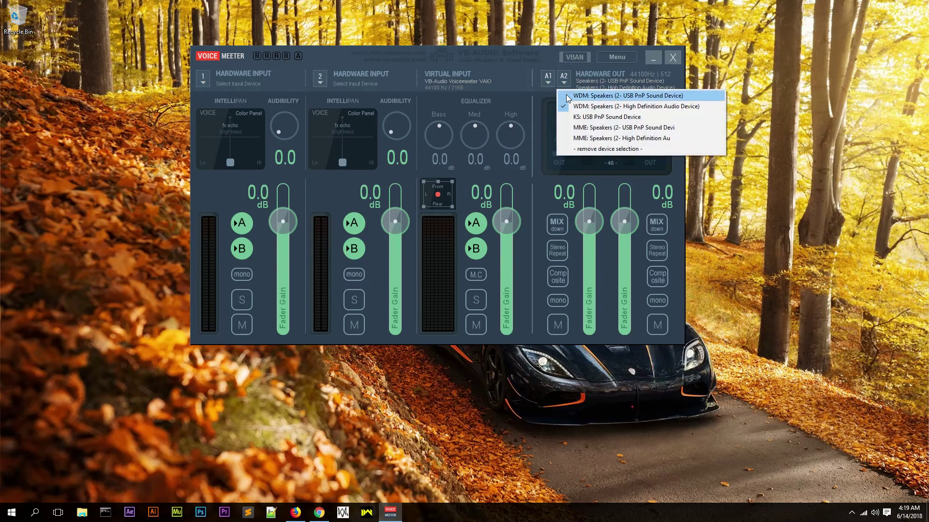
{"action": "left_click", "coordinate": [560, 103]}
{"action": "left_click", "coordinate": [563, 77]}
{"action": "left_click", "coordinate": [585, 145]}
{"action": "left_click", "coordinate": [564, 79]}
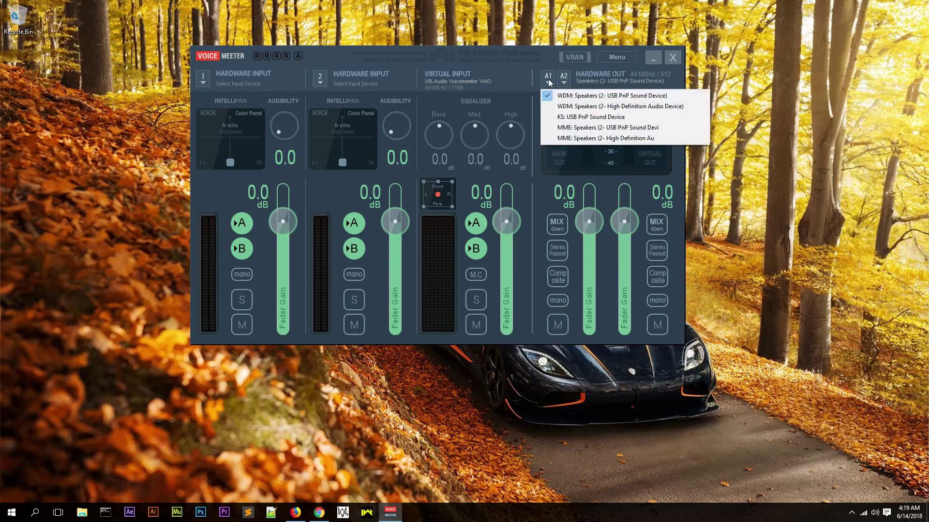
{"action": "left_click", "coordinate": [565, 139]}
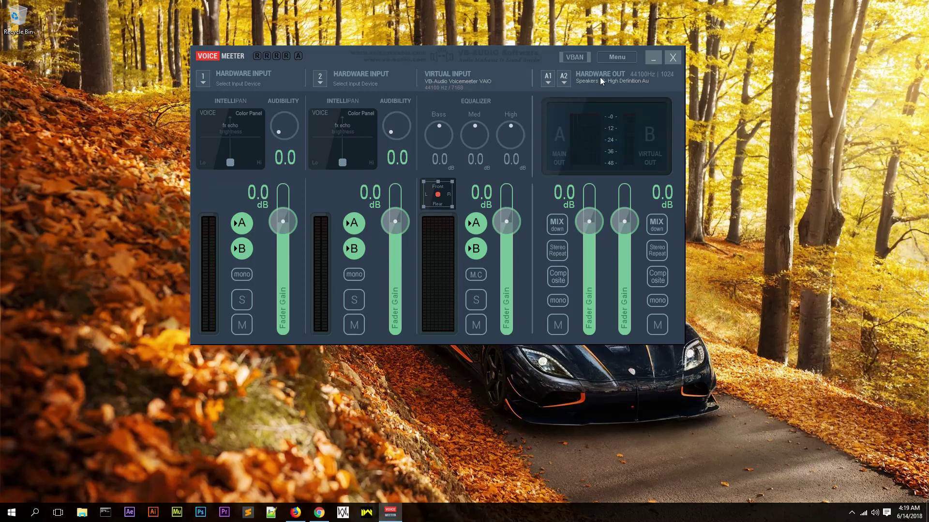
{"action": "left_click", "coordinate": [564, 80]}
{"action": "left_click", "coordinate": [572, 149]}
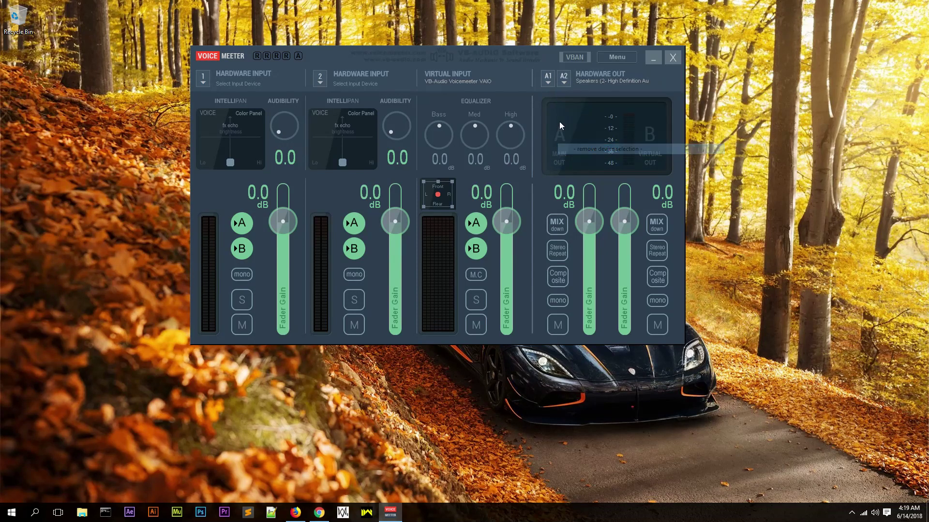
Step: Keep A1 on MME Speakers (High Definition Audio) and minimize the mixer
{"action": "left_click", "coordinate": [548, 79]}
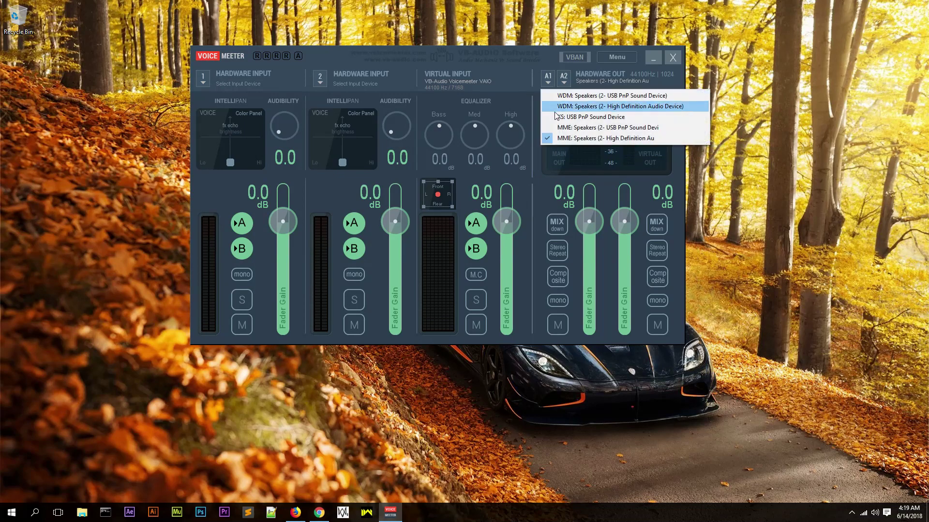
{"action": "left_click", "coordinate": [549, 137]}
{"action": "left_click", "coordinate": [547, 83]}
{"action": "left_click", "coordinate": [546, 140]}
{"action": "left_click", "coordinate": [549, 82]}
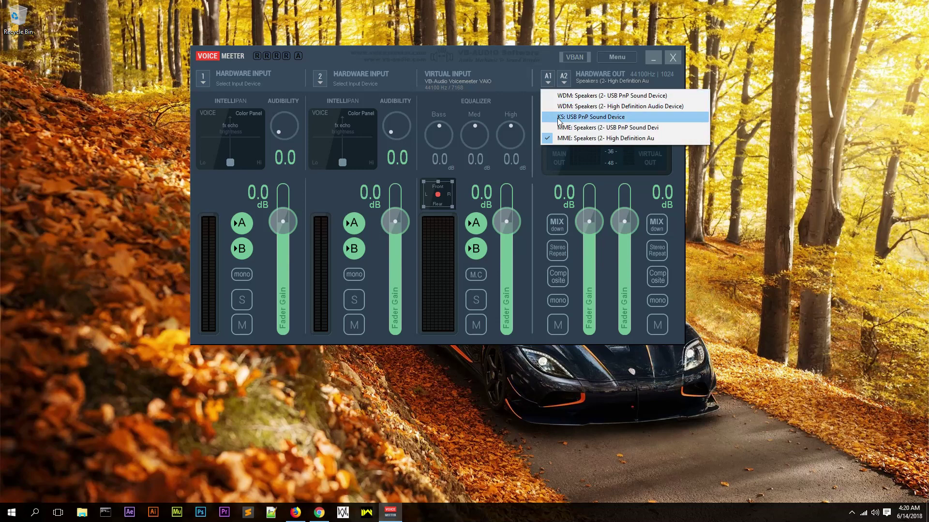
{"action": "left_click", "coordinate": [681, 168]}
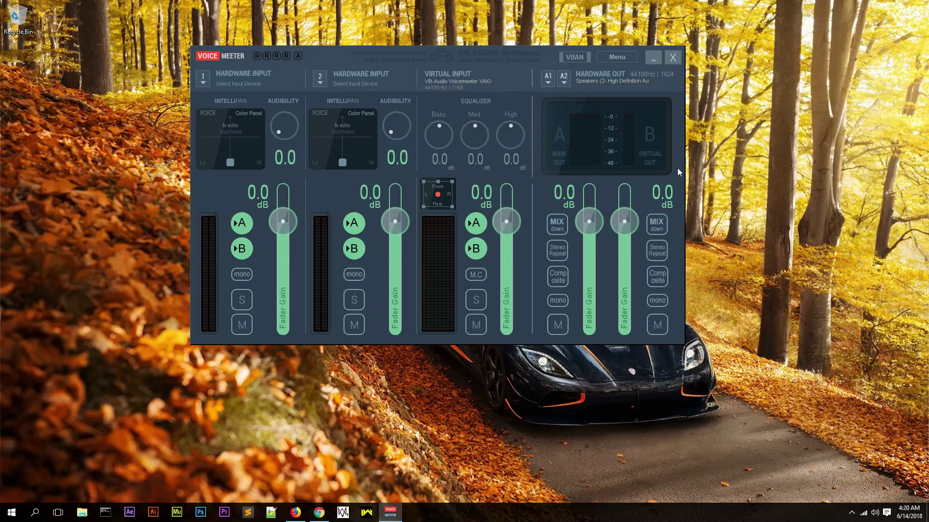
{"action": "left_click", "coordinate": [652, 57]}
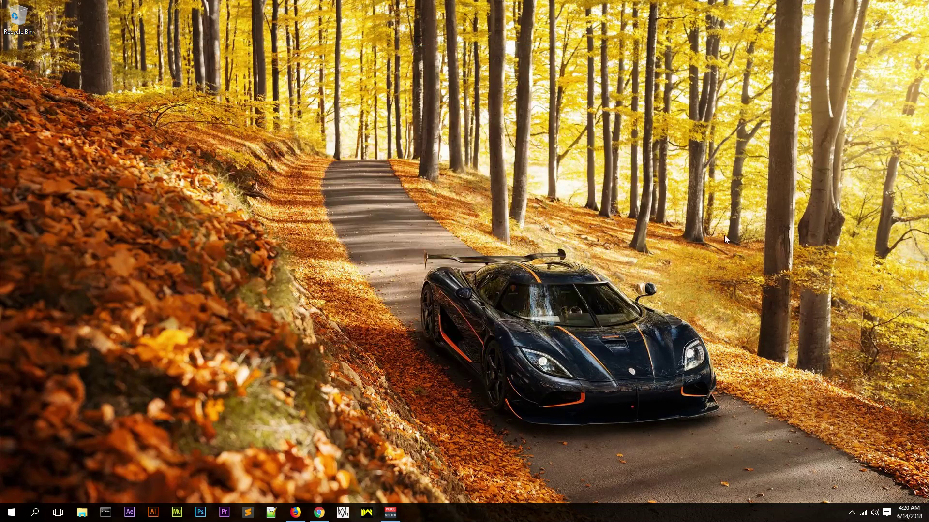
Step: Set VoiceMeeter Input as the default playback device in the Playback devices list
{"action": "right_click", "coordinate": [874, 514]}
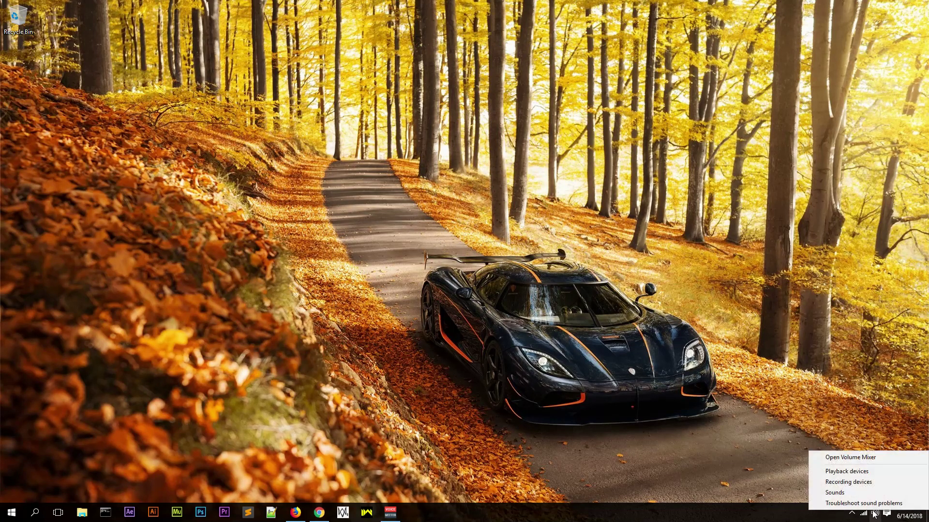
{"action": "left_click", "coordinate": [856, 472]}
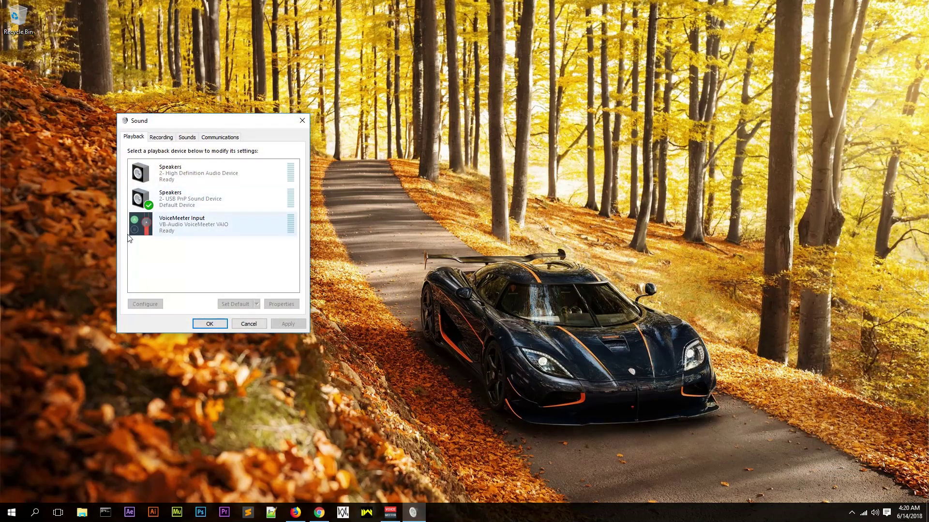
{"action": "left_click", "coordinate": [186, 226]}
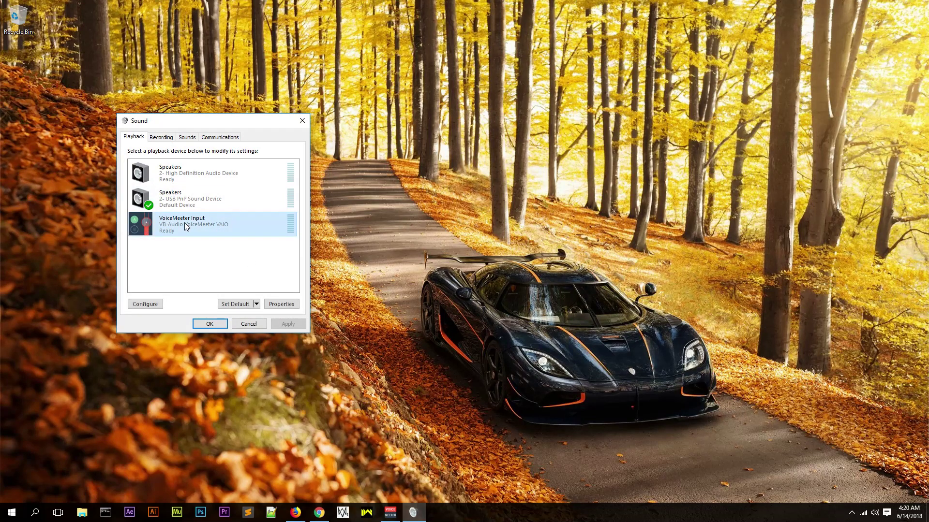
{"action": "right_click", "coordinate": [186, 226]}
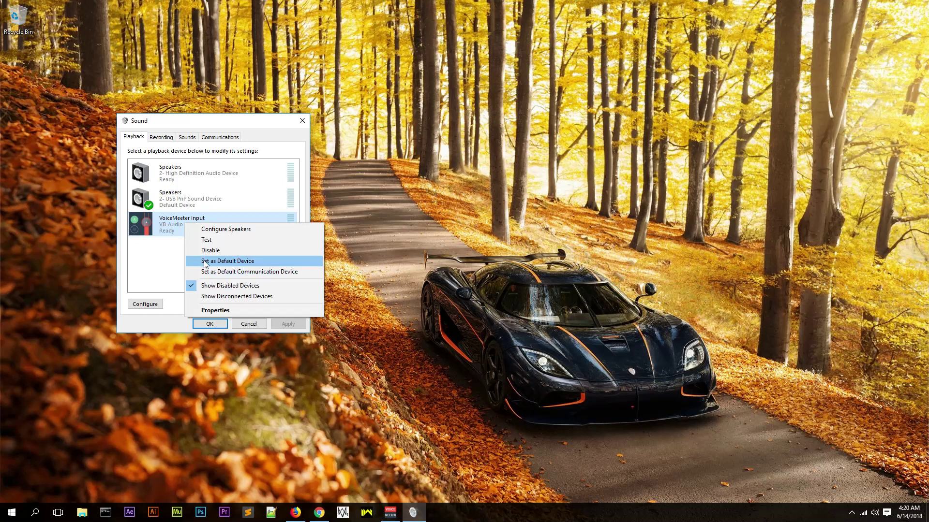
{"action": "left_click", "coordinate": [209, 261]}
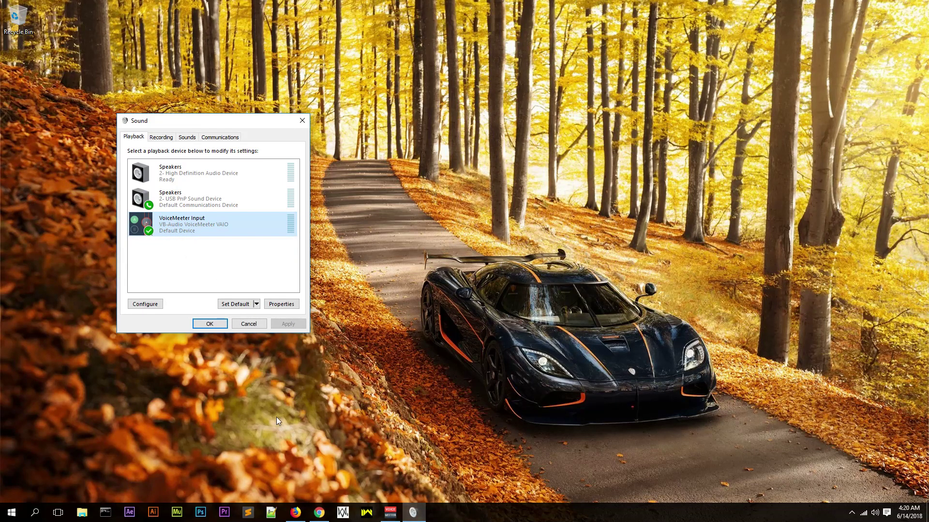
Step: Play Beera Nange on the singer's website, then bring up Voicemeeter to watch its meters
{"action": "left_click", "coordinate": [295, 513]}
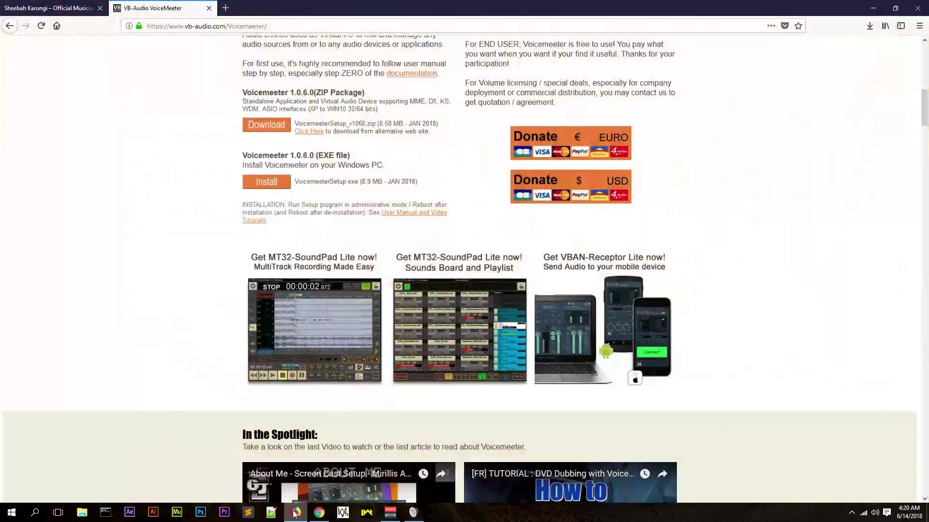
{"action": "left_click", "coordinate": [34, 11]}
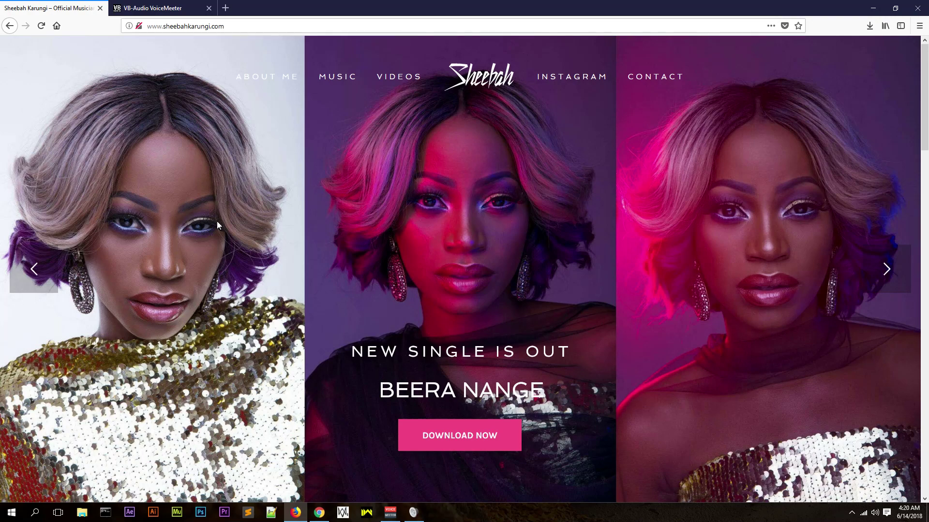
{"action": "scroll", "coordinate": [286, 222], "scroll_direction": "down", "scroll_amount": 4}
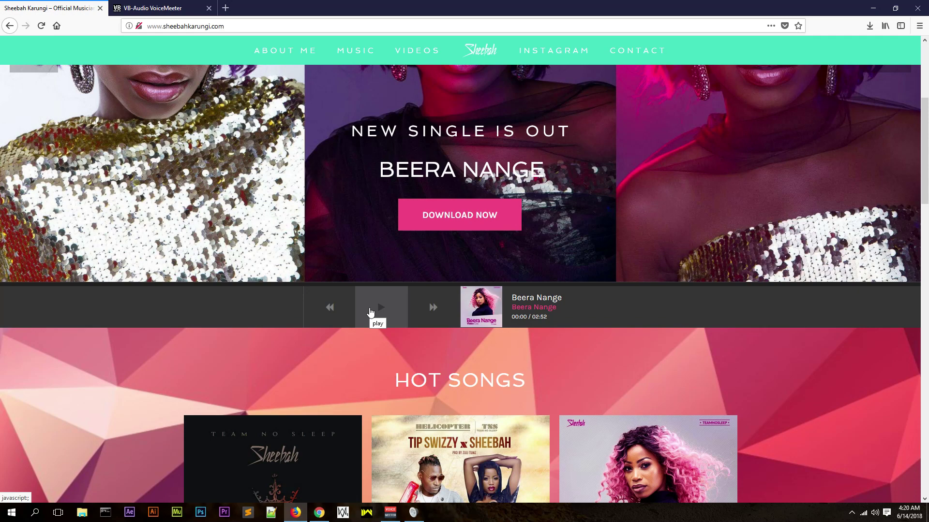
{"action": "left_click", "coordinate": [371, 312]}
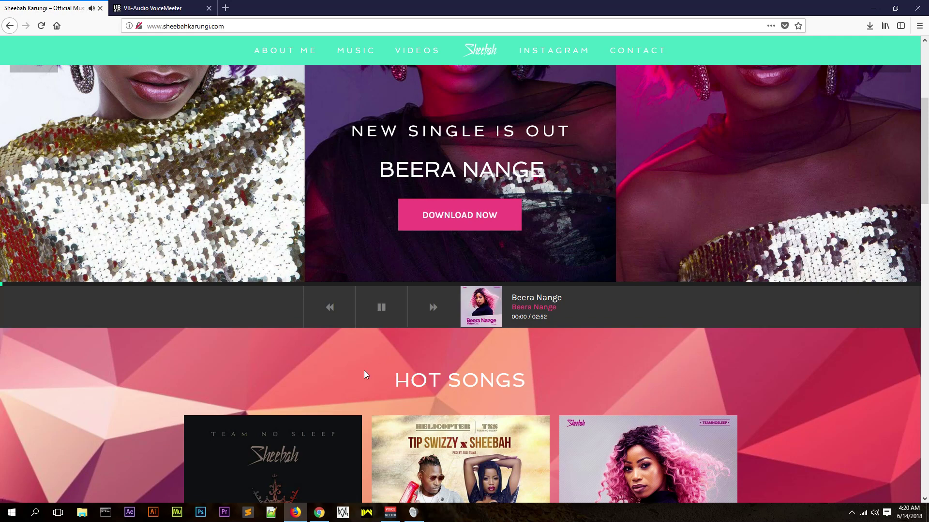
{"action": "left_click", "coordinate": [395, 515]}
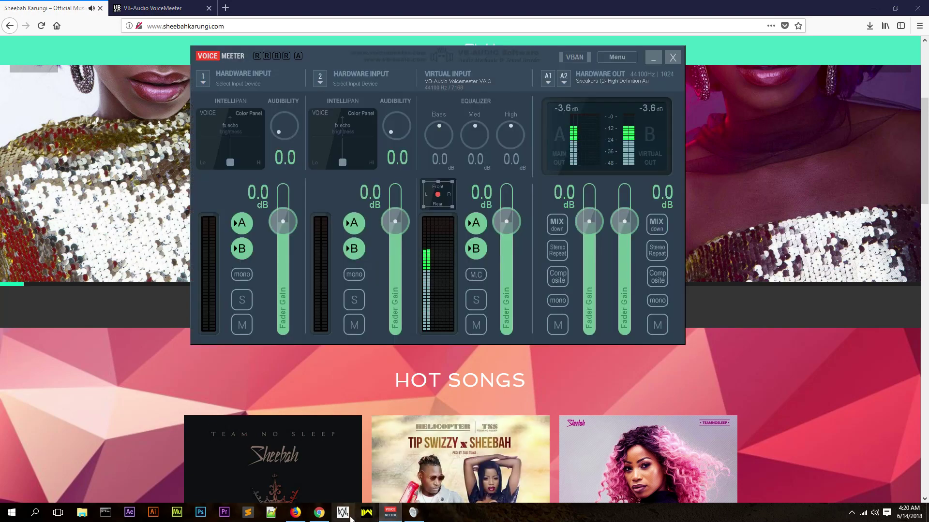
Step: Pause Beera Nange at 00:15 in Firefox and return to the silent Voicemeeter mixer
{"action": "left_click", "coordinate": [413, 512]}
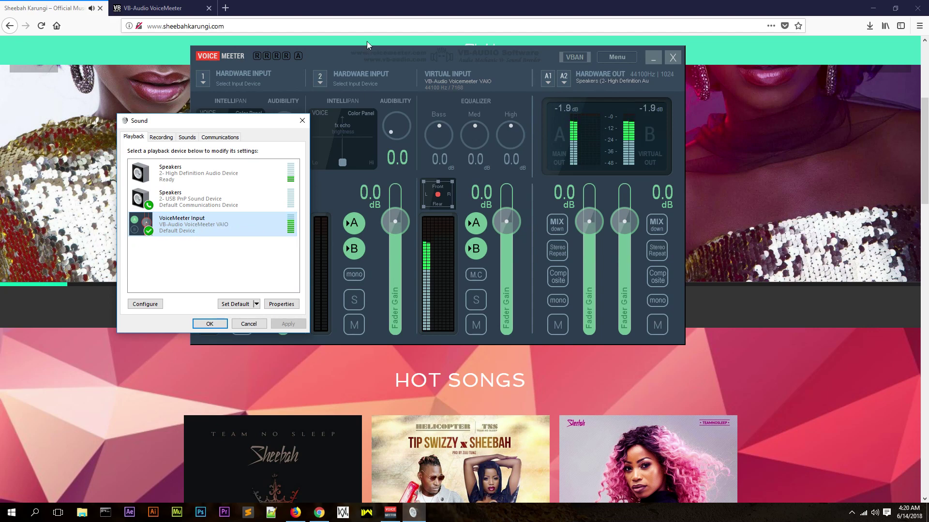
{"action": "left_click", "coordinate": [83, 300]}
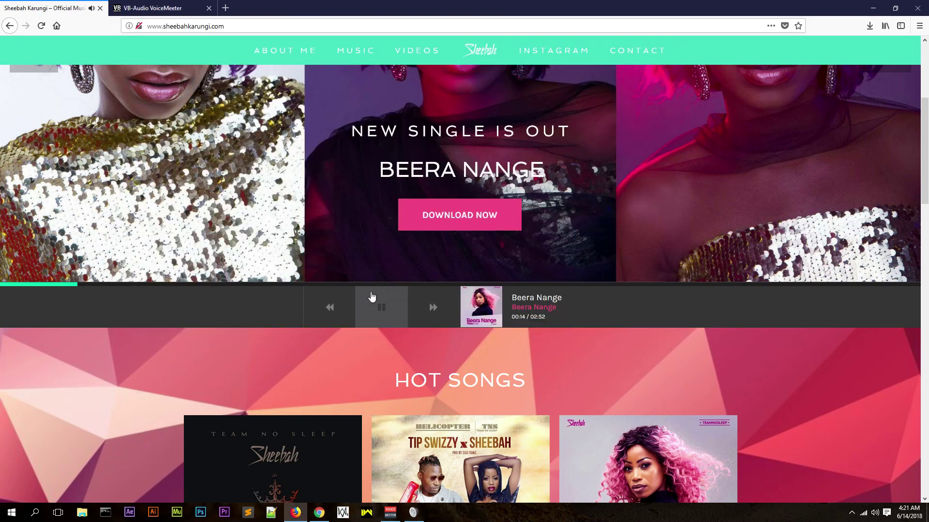
{"action": "left_click", "coordinate": [374, 307]}
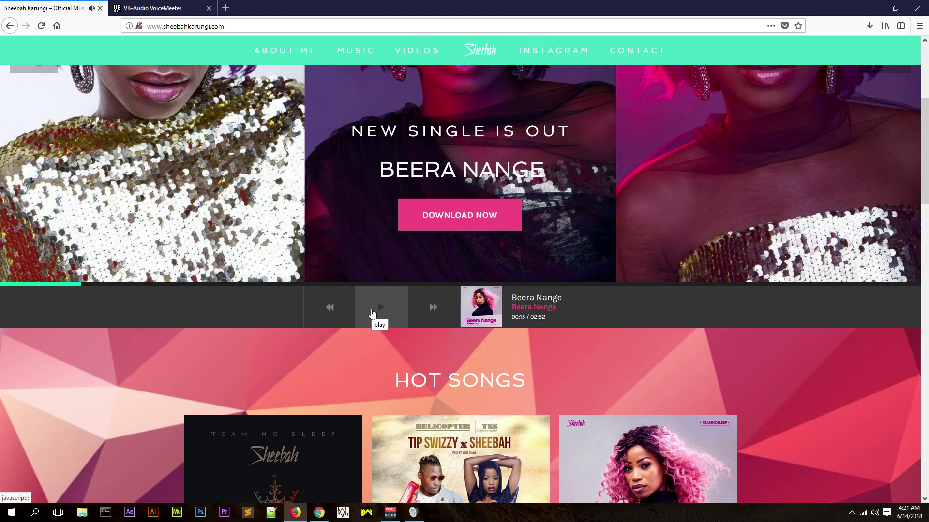
{"action": "key", "text": "alt+Tab"}
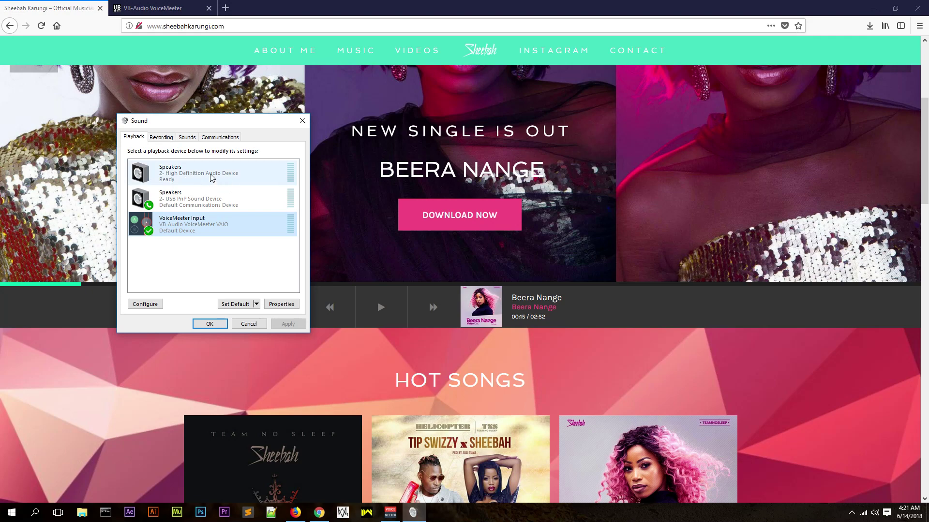
{"action": "left_click", "coordinate": [395, 512]}
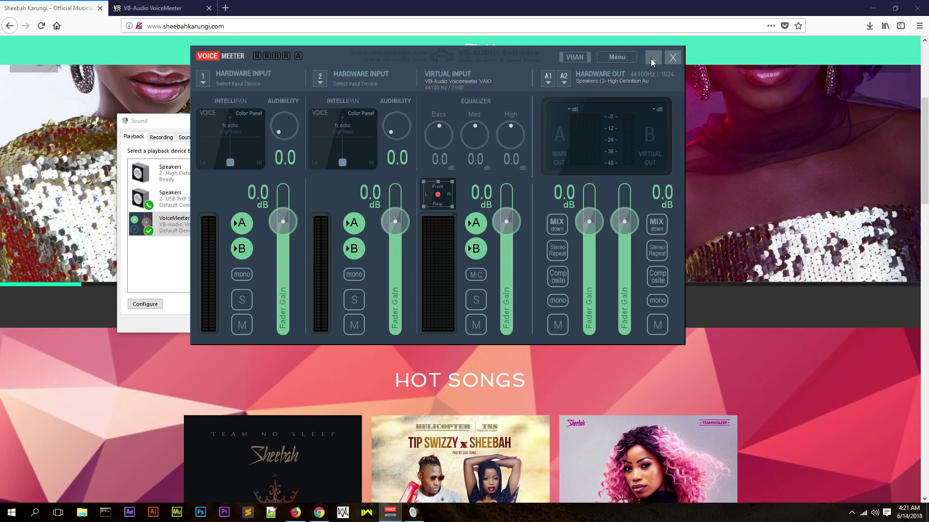
Step: Assign A2 to MME: Speakers (2- USB PnP Sound Device), leaving A1 unchanged
{"action": "left_click", "coordinate": [177, 229]}
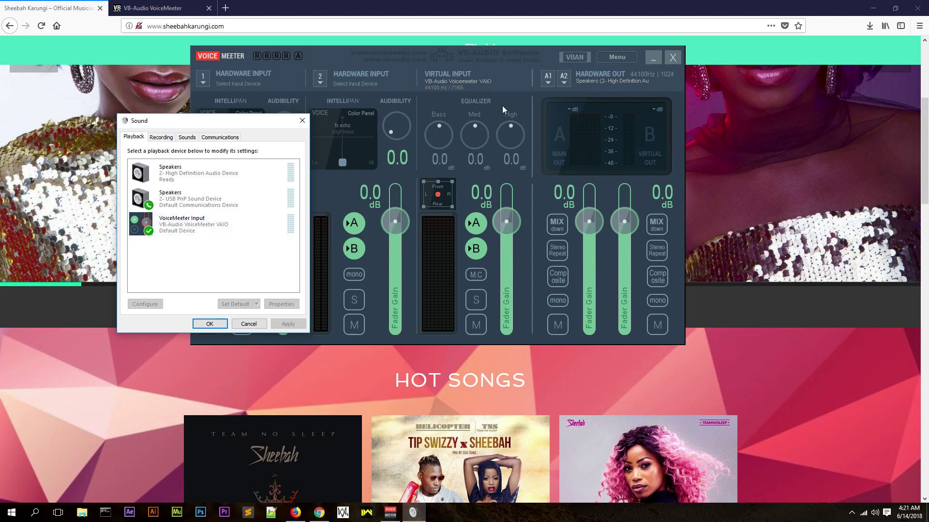
{"action": "left_click", "coordinate": [549, 80]}
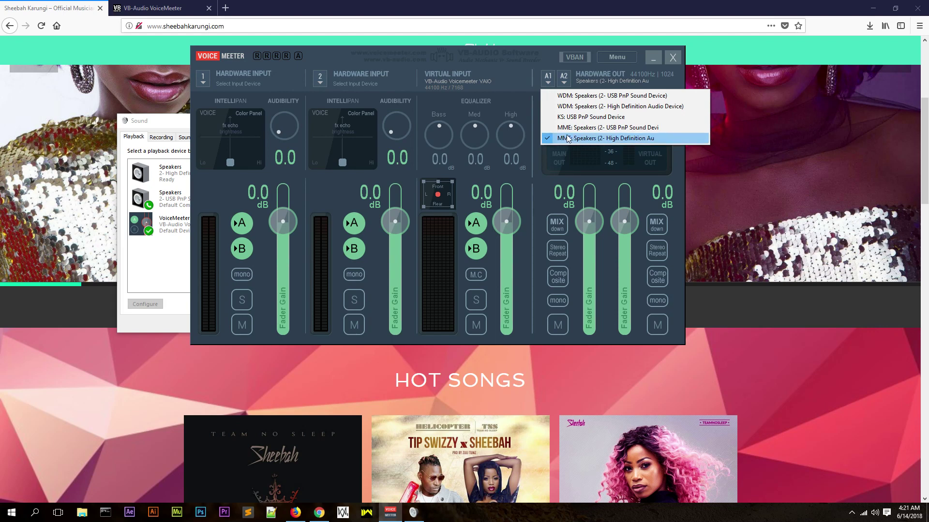
{"action": "left_click", "coordinate": [543, 62]}
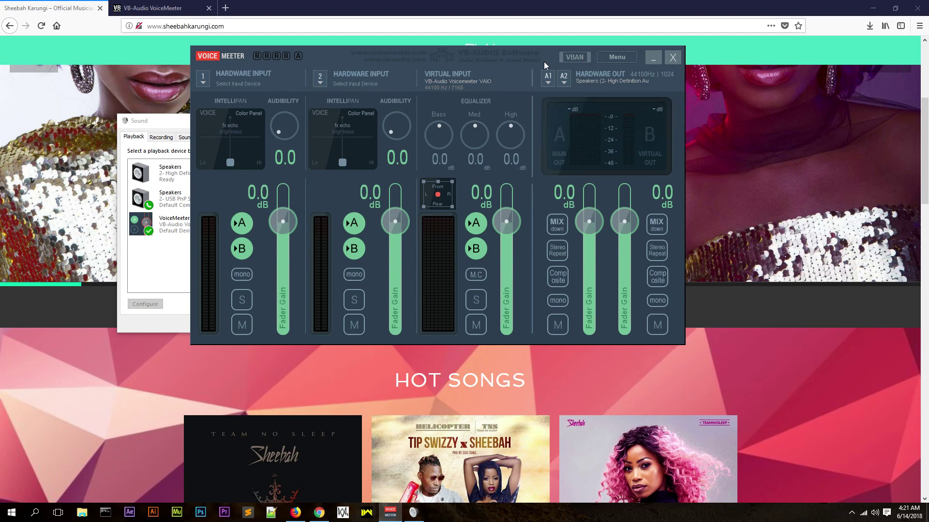
{"action": "left_click", "coordinate": [564, 79]}
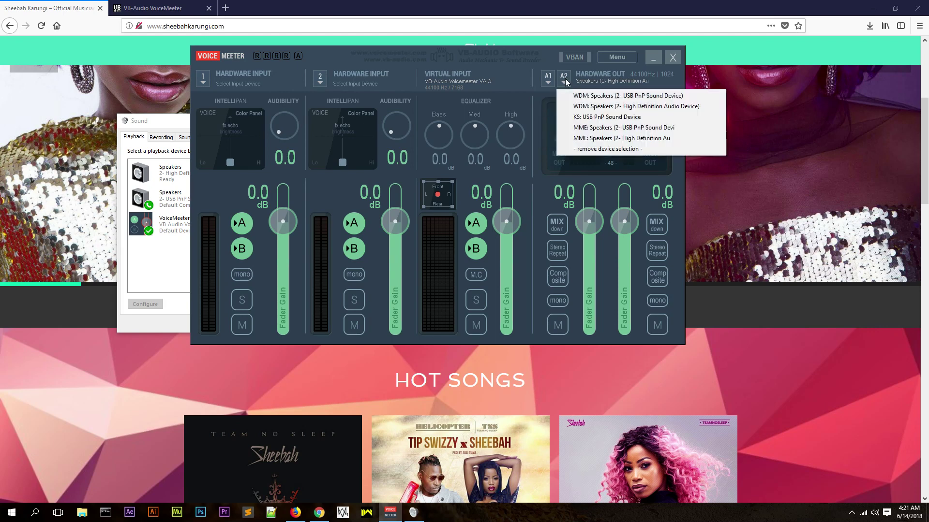
{"action": "left_click", "coordinate": [574, 128]}
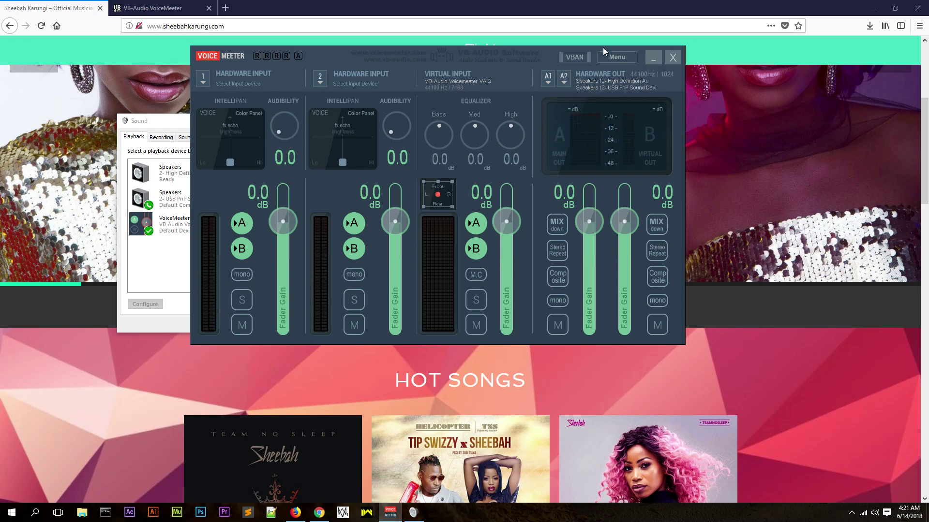
Step: Play Beera Nange, skip ahead through 00:53 to 01:11, and pause at 01:15
{"action": "left_click", "coordinate": [420, 4]}
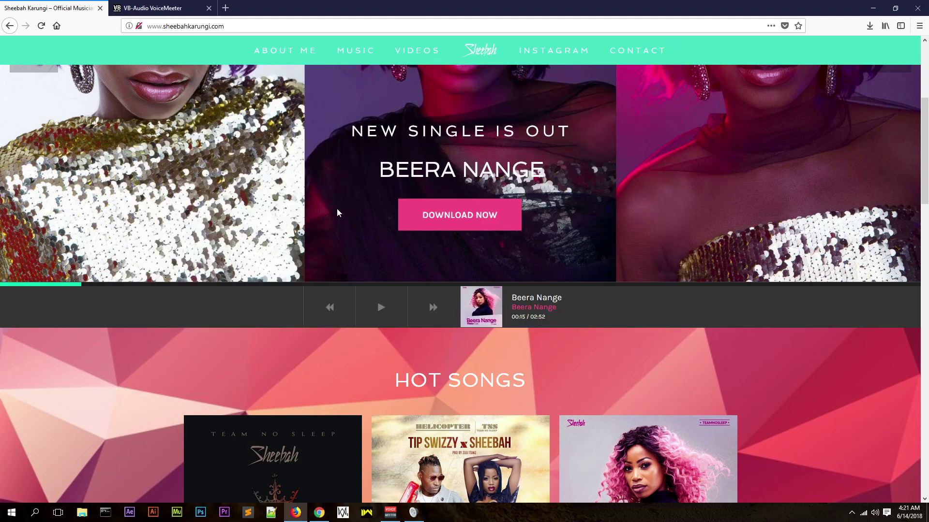
{"action": "scroll", "coordinate": [337, 210], "scroll_direction": "up", "scroll_amount": 1}
{"action": "left_click", "coordinate": [374, 367]}
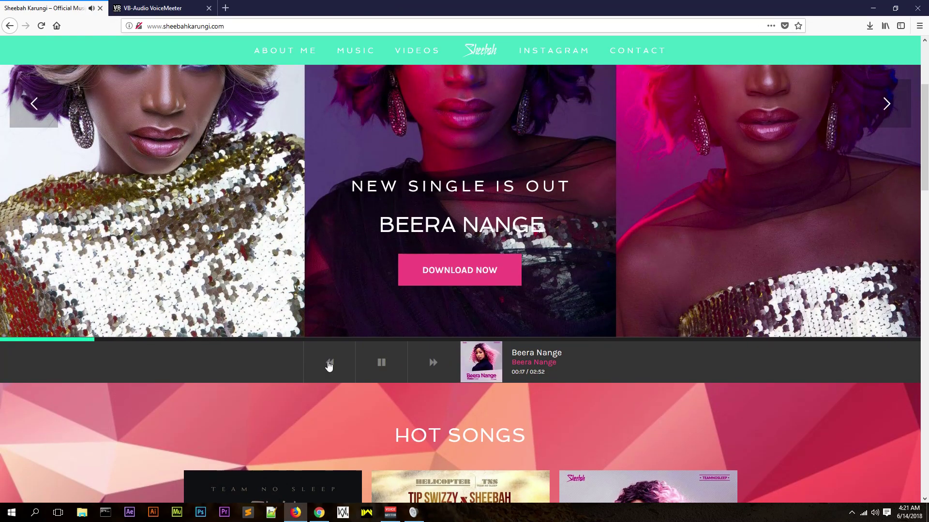
{"action": "left_click", "coordinate": [413, 514]}
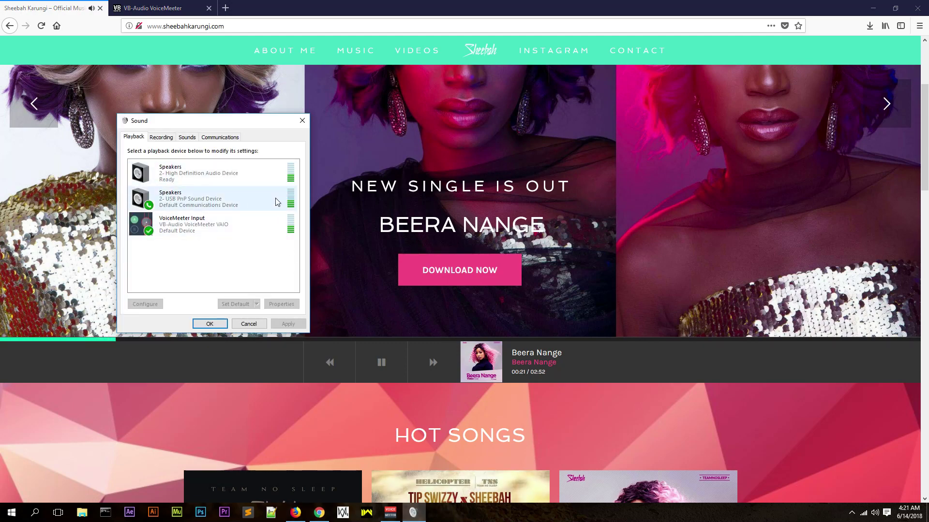
{"action": "left_click", "coordinate": [298, 343]}
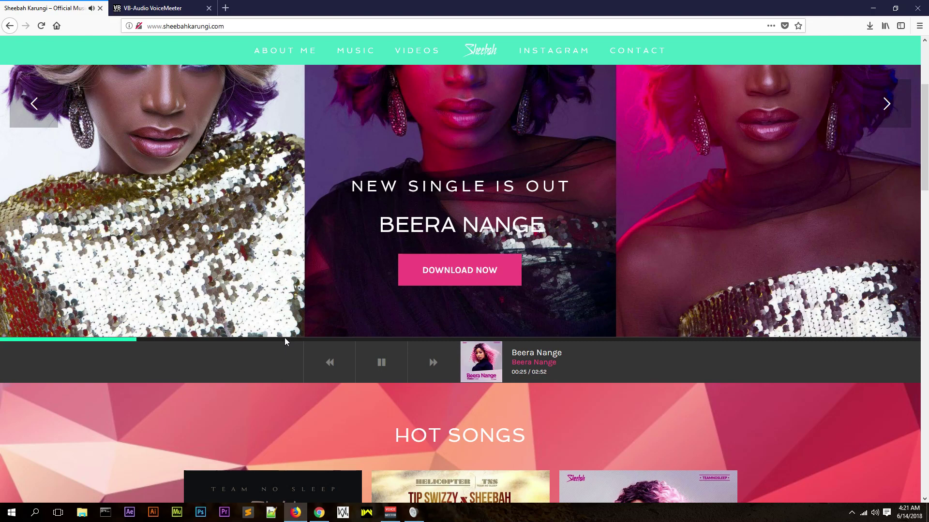
{"action": "left_click", "coordinate": [285, 339]}
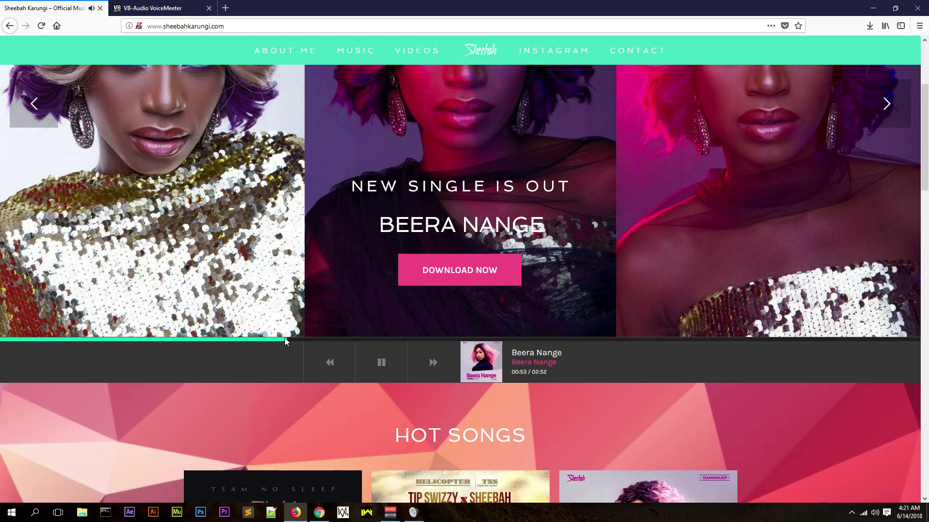
{"action": "left_click", "coordinate": [382, 339]}
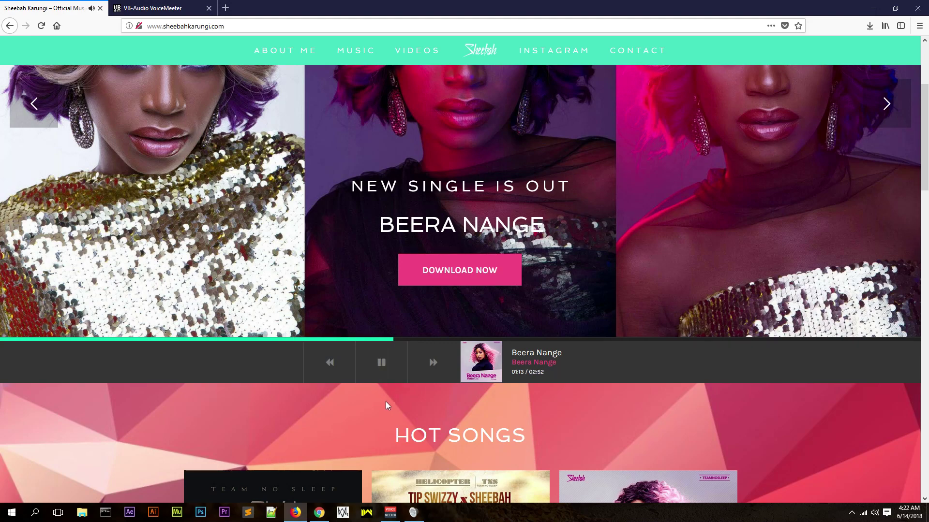
{"action": "left_click", "coordinate": [382, 366]}
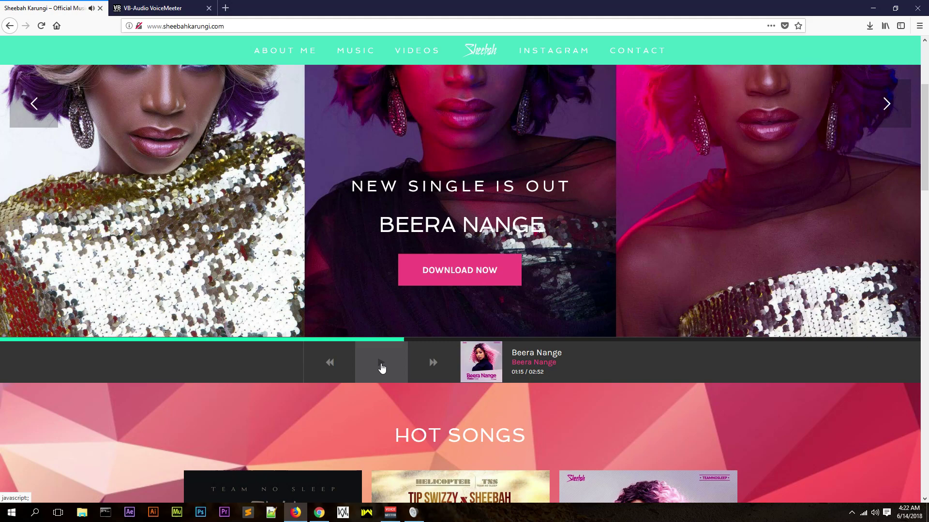
Step: Hide the Voicemeeter mixer and switch Firefox to the VB-Audio Voicemeeter tab
{"action": "left_click", "coordinate": [394, 517]}
{"action": "left_click", "coordinate": [653, 58]}
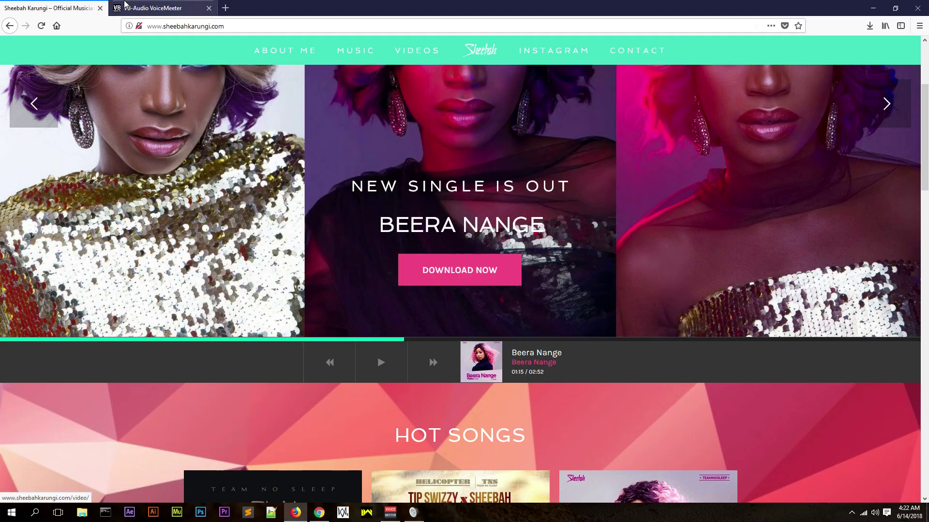
{"action": "left_click", "coordinate": [155, 10]}
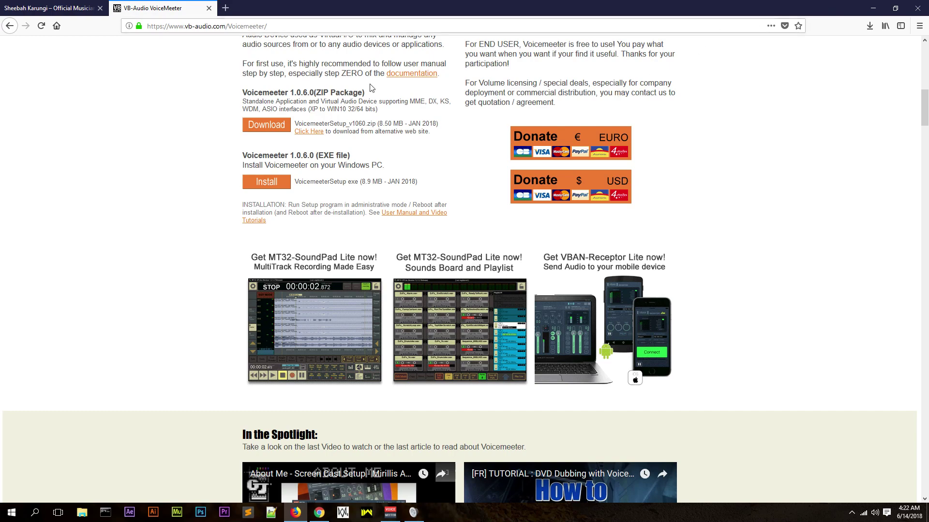
{"action": "scroll", "coordinate": [322, 146], "scroll_direction": "up", "scroll_amount": 4}
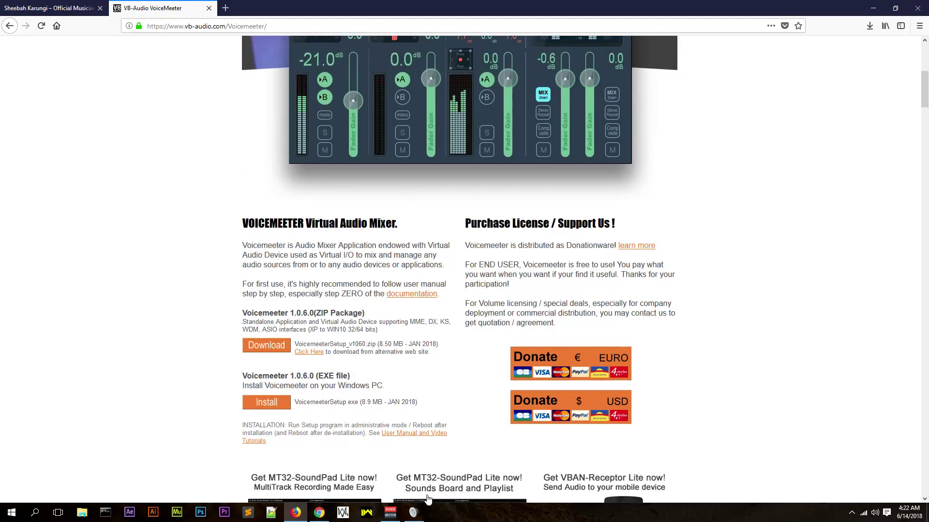
{"action": "left_click", "coordinate": [390, 512]}
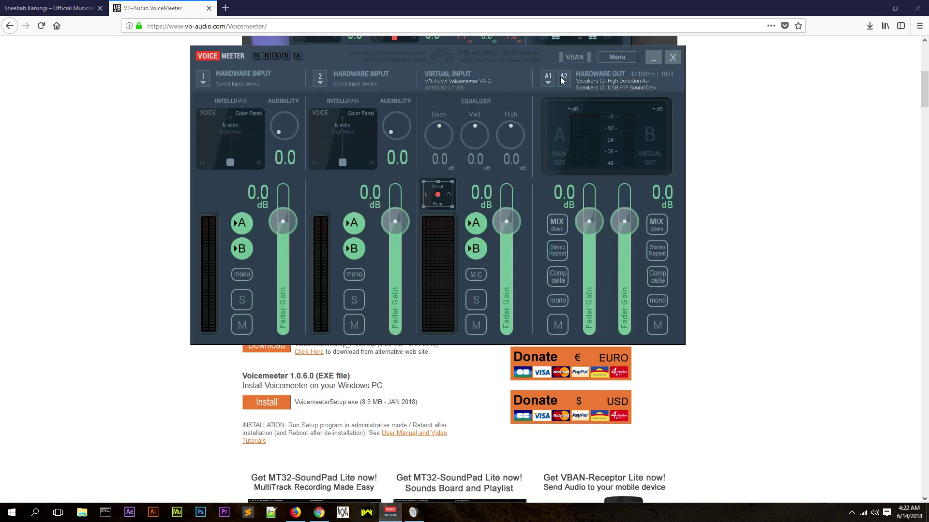
Step: Check the VoiceMeeter Input, USB PnP and High Definition speaker rows, then minimize Voicemeeter and Firefox
{"action": "left_click", "coordinate": [413, 513]}
{"action": "right_click", "coordinate": [208, 225]}
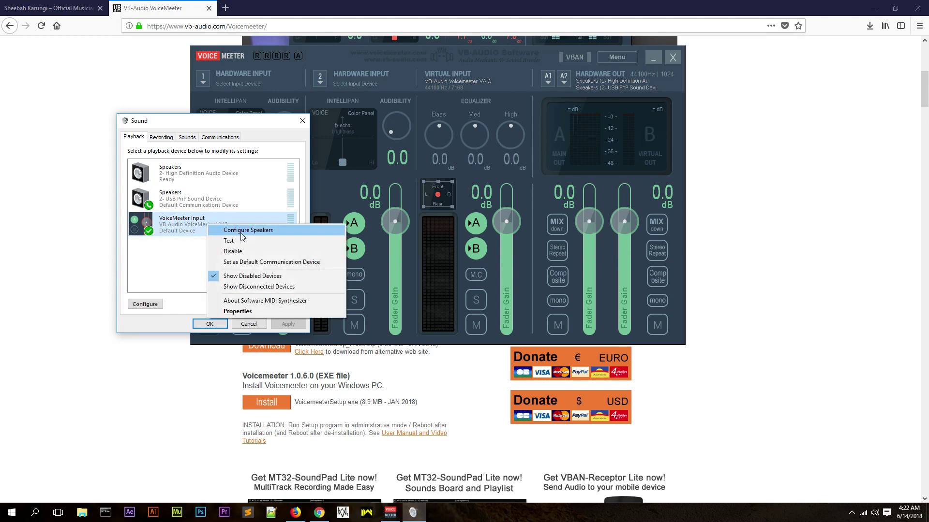
{"action": "left_click", "coordinate": [173, 258]}
{"action": "left_click", "coordinate": [174, 201]}
{"action": "right_click", "coordinate": [173, 202]}
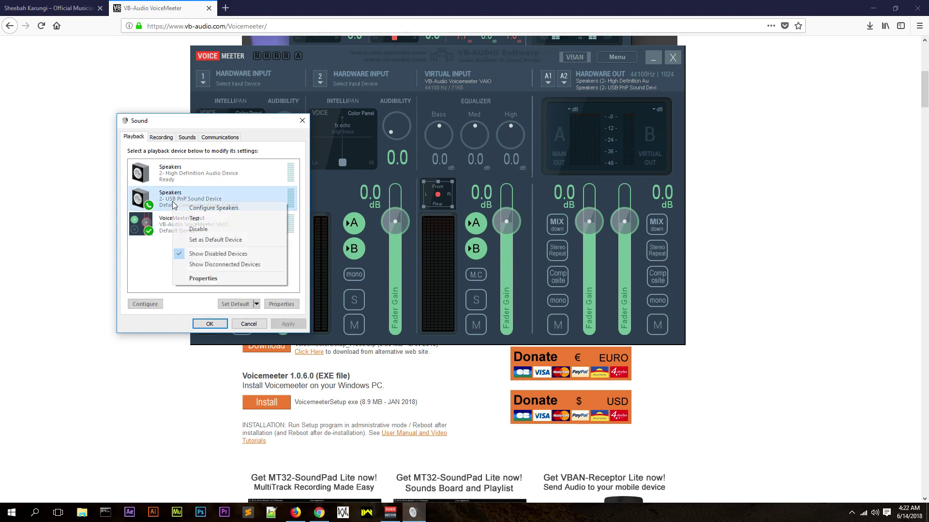
{"action": "left_click", "coordinate": [186, 170]}
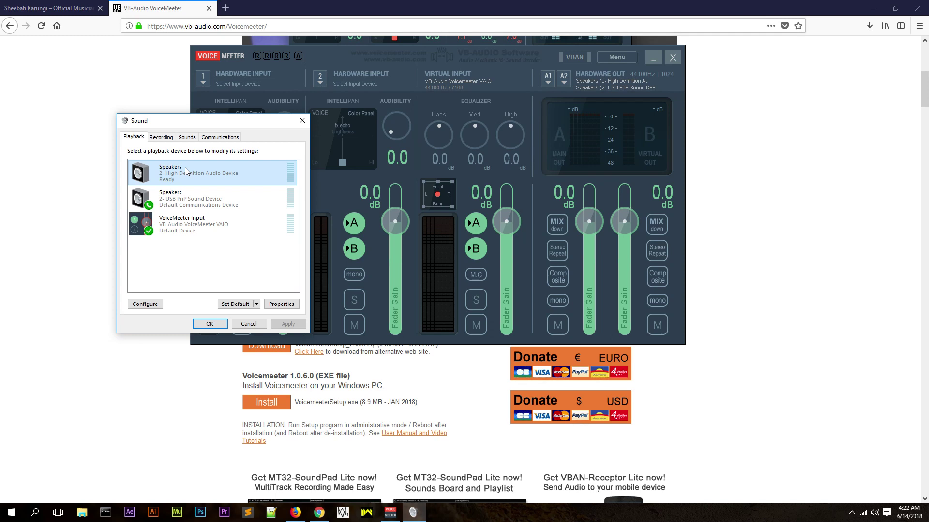
{"action": "left_click", "coordinate": [654, 60]}
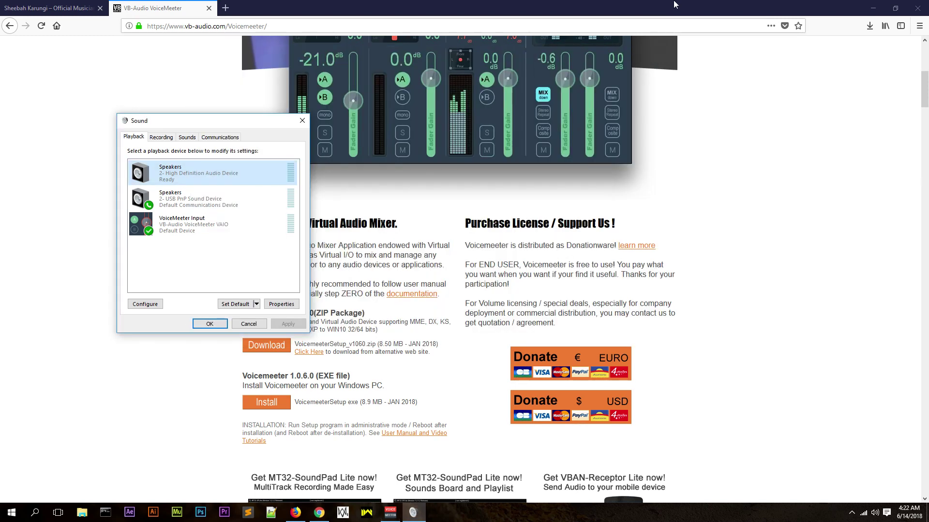
{"action": "left_click", "coordinate": [873, 8]}
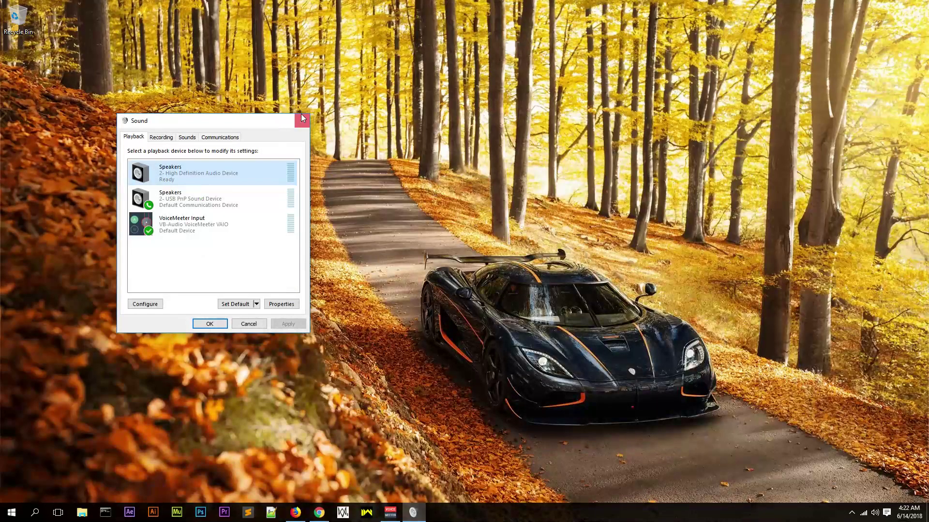
Step: Close the Sound dialog, keeping VoiceMeeter Input as the default playback device
{"action": "left_click", "coordinate": [308, 121]}
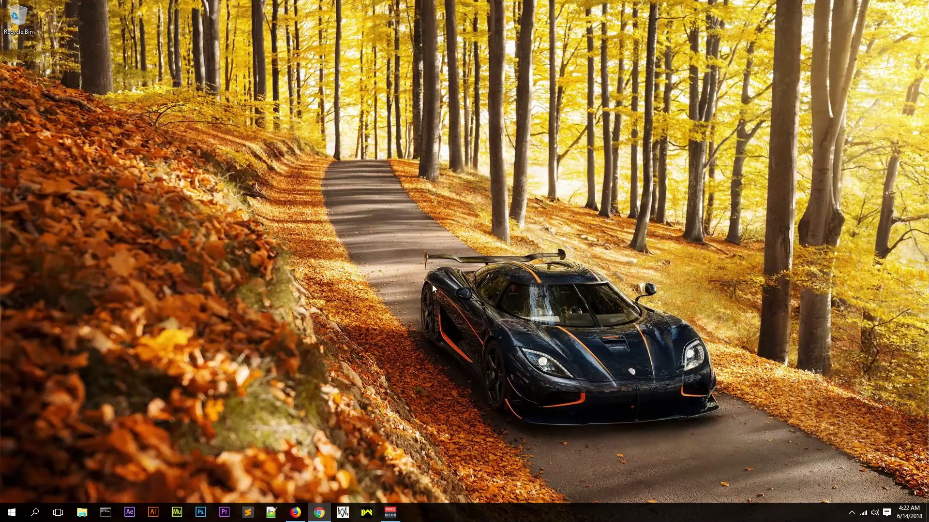